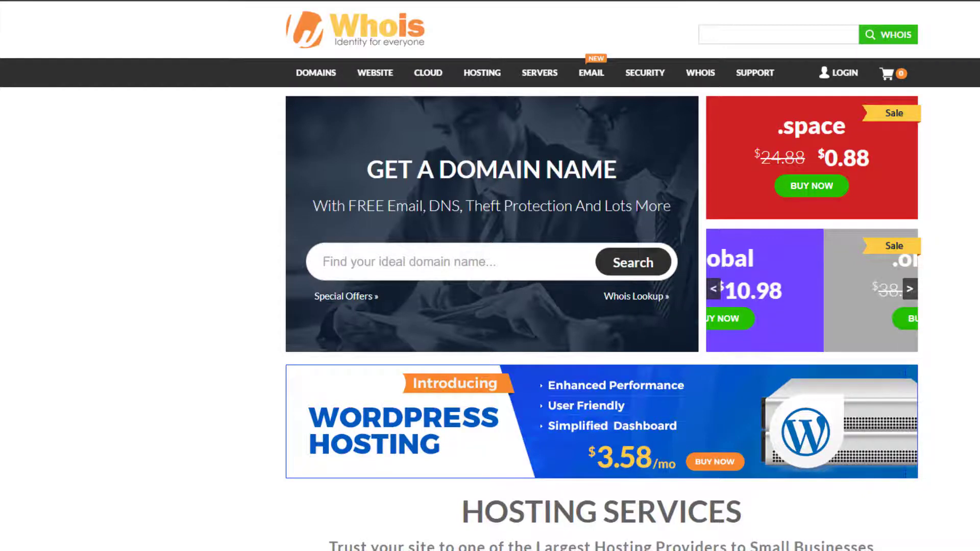
# - Check whether the domain name spinealign.com is available on the Whois site
pyautogui.click(420, 269)
pyautogui.click(420, 268)
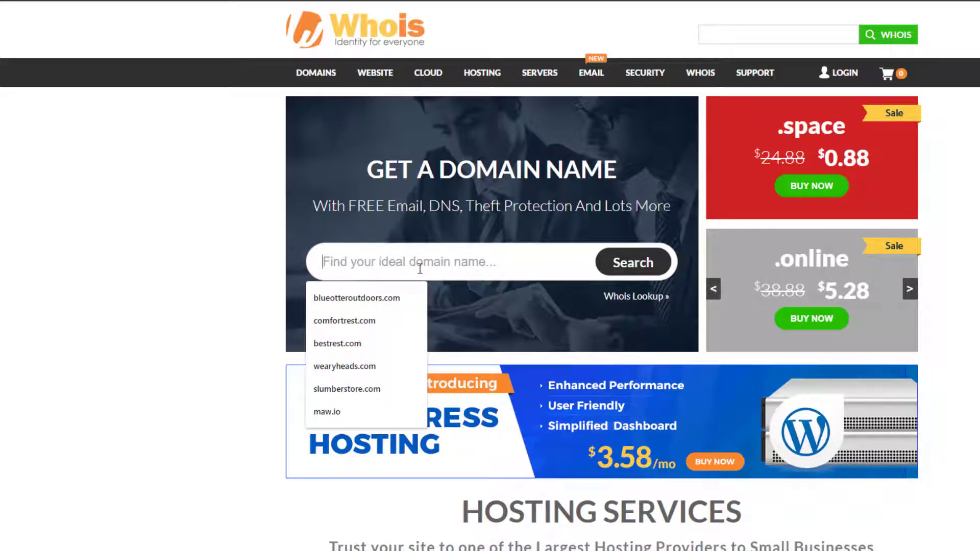
pyautogui.write('spin')
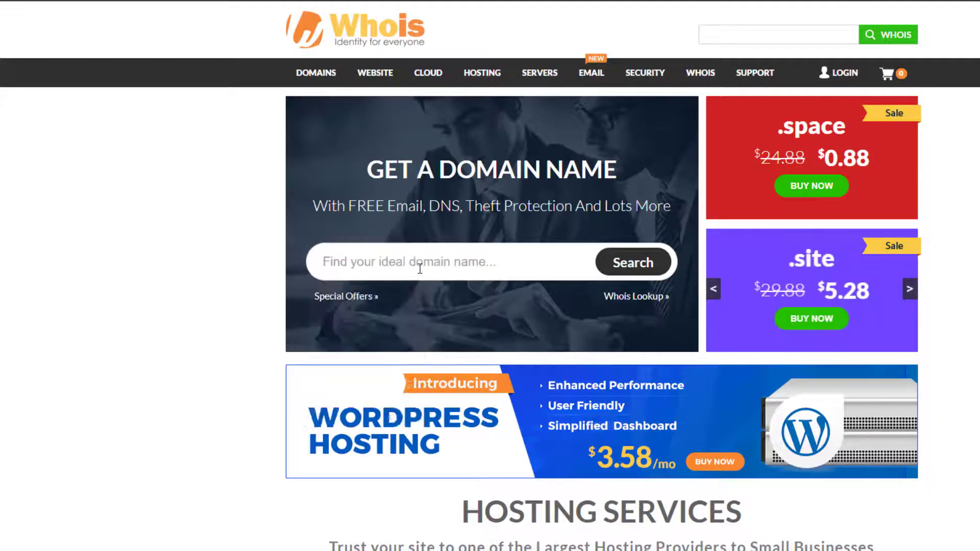
pyautogui.write('ealign.com')
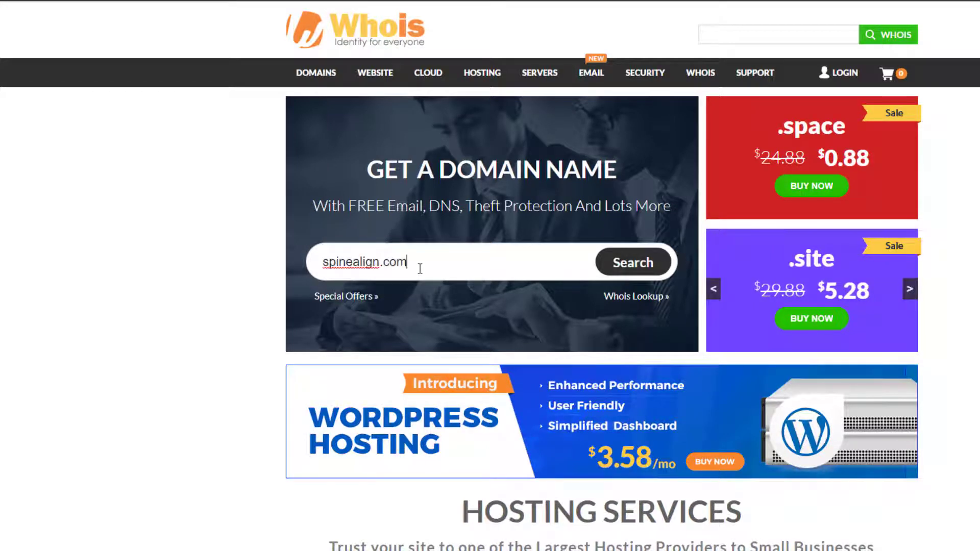
pyautogui.press('Return')
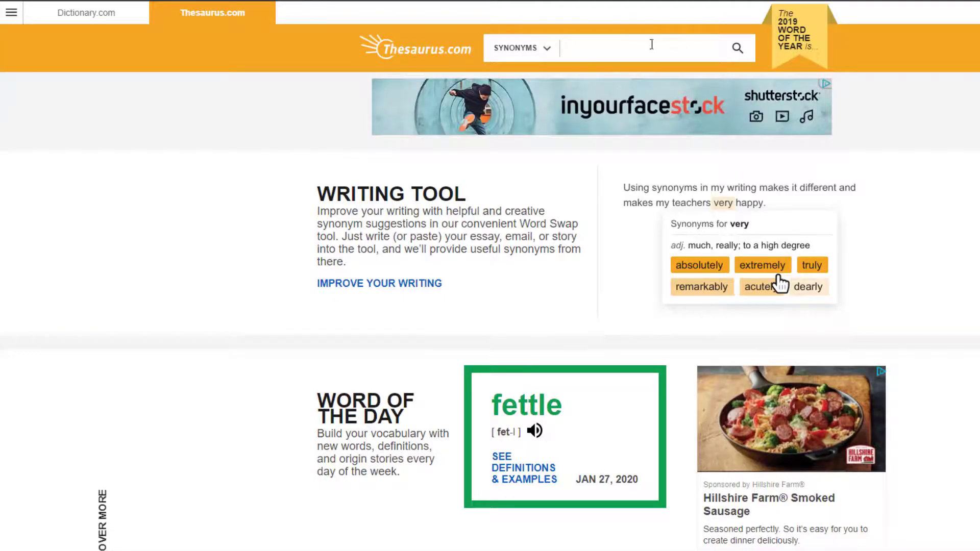
# - Look up synonyms for "align" on Thesaurus.com
pyautogui.click(648, 49)
pyautogui.write('align')
pyautogui.press('Return')
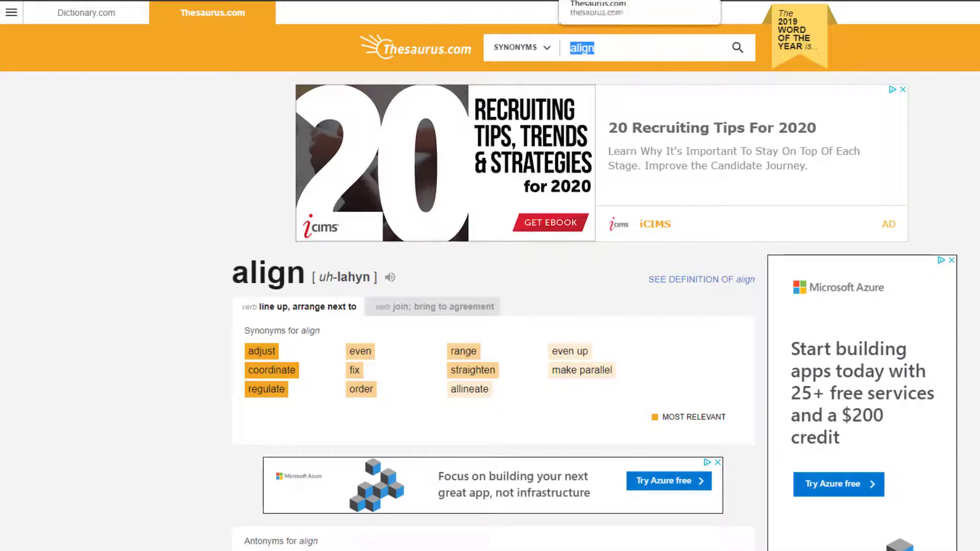
# - Return to the Whois results and check whether the domain name spinefix.com is available
pyautogui.click(567, 1)
pyautogui.doubleClick(383, 146)
pyautogui.hotkey('ctrl', 'a')
pyautogui.press('BackSpace')
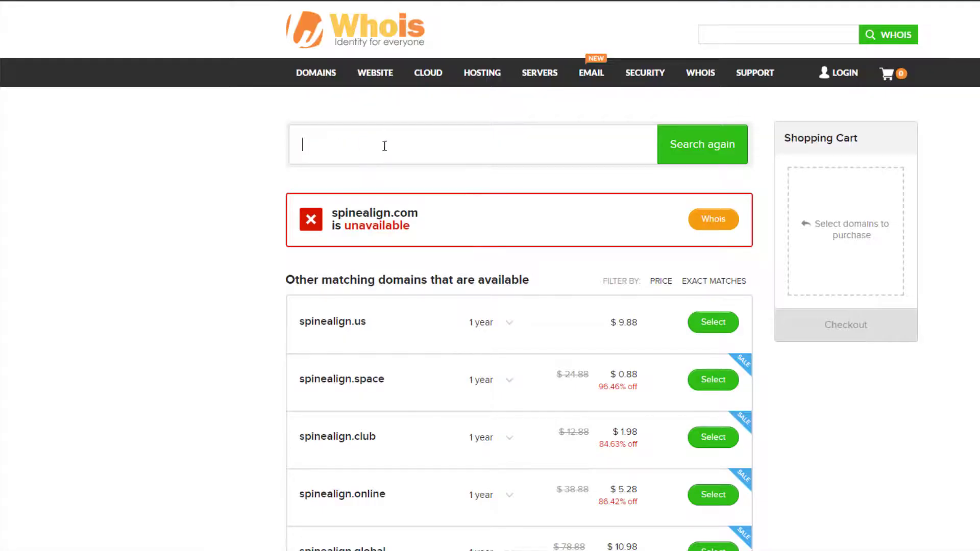
pyautogui.write('spinefix.com')
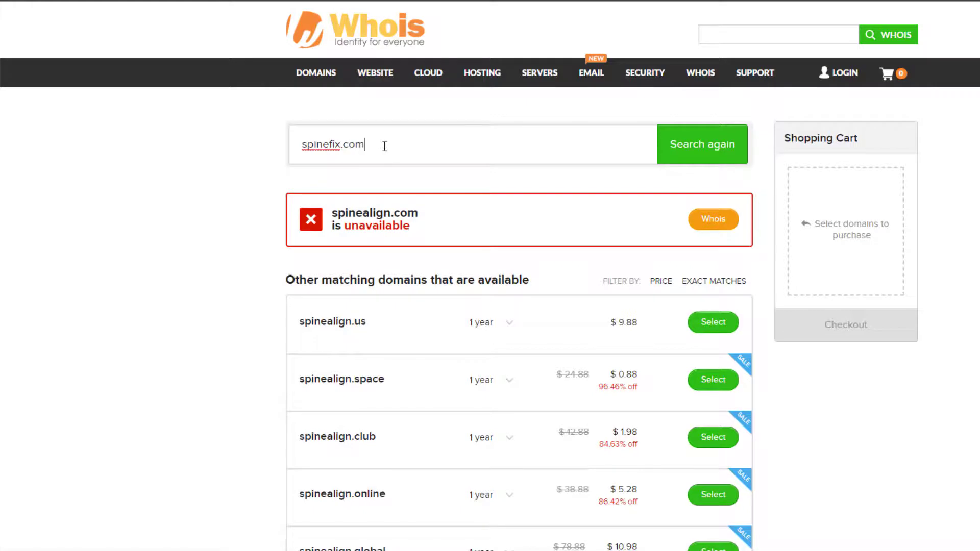
pyautogui.press('Return')
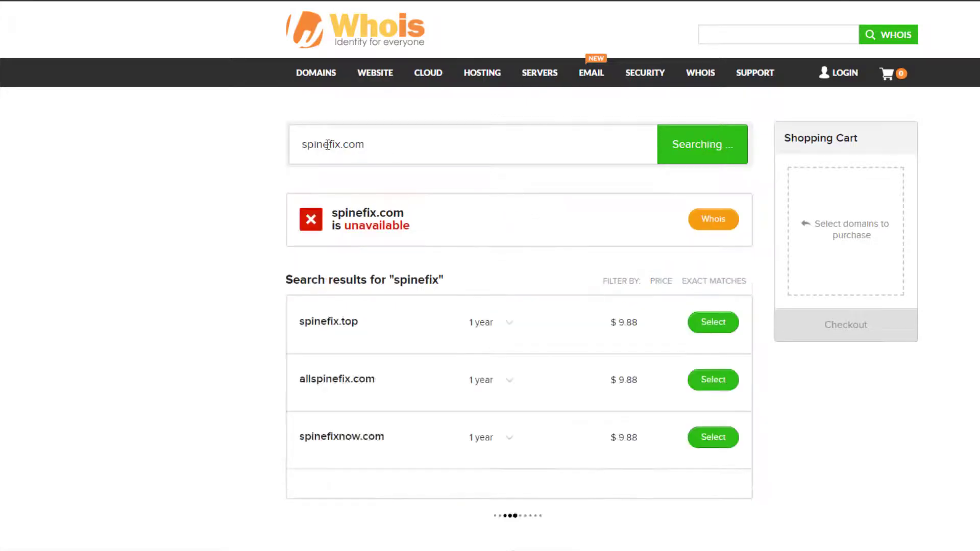
# - Change the domain query to spinalfix.com to check its availability, and replace the word "spinal" with "posture"
pyautogui.click(329, 145)
pyautogui.press('BackSpace')
pyautogui.write('al')
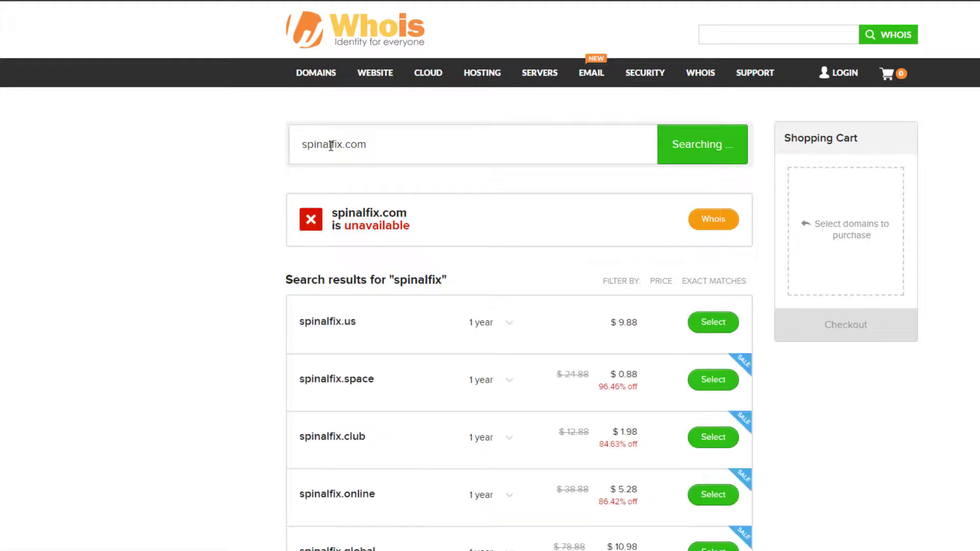
pyautogui.moveTo(330, 145); pyautogui.dragTo(246, 159)
pyautogui.write('posture')
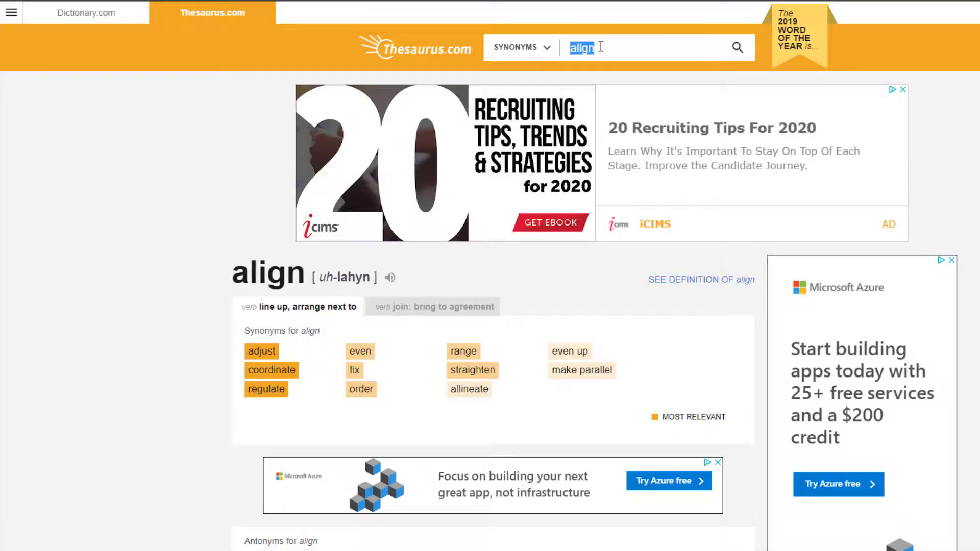
# - Look up synonyms for "posture" on Thesaurus.com
pyautogui.write('p')
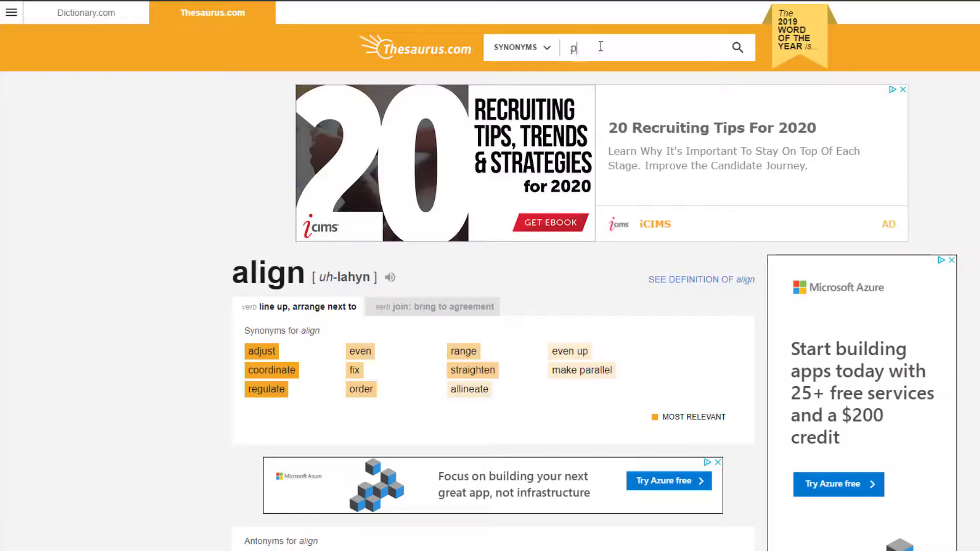
pyautogui.write('osture')
pyautogui.press('Return')
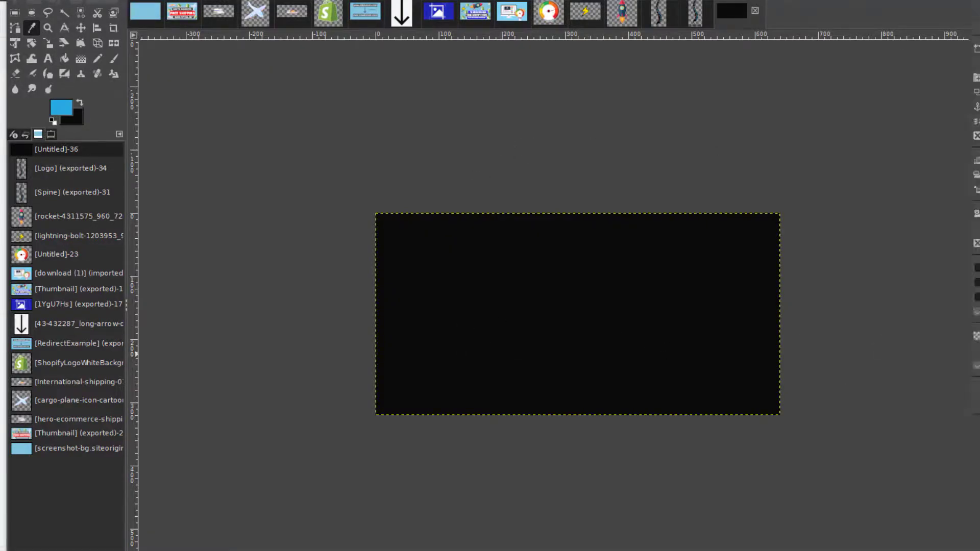
# - In GIMP, clear the black canvas to transparency and add the text "The Slouch Buster" in Freehand521 BT at 79 px across it
pyautogui.click(585, 323)
pyautogui.press('Delete')
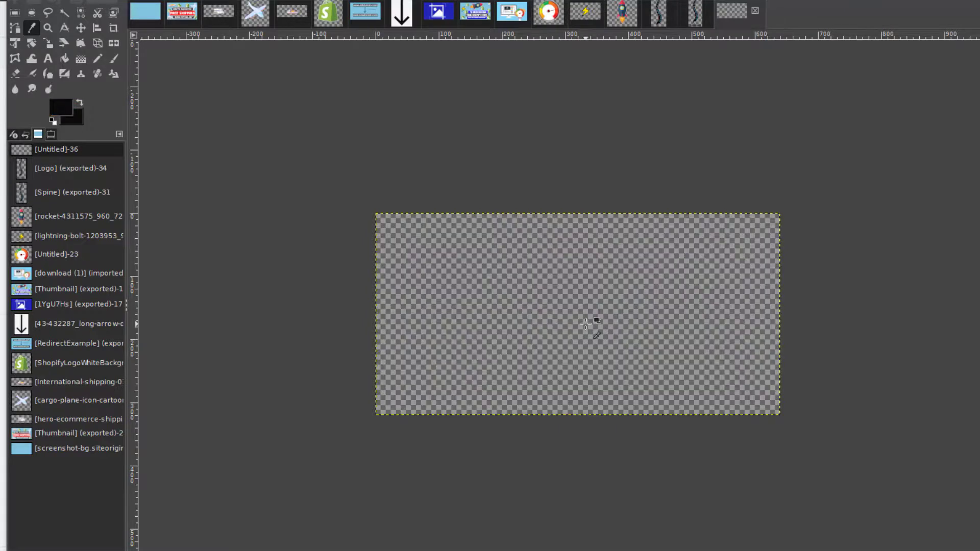
pyautogui.click(48, 58)
pyautogui.moveTo(378, 217); pyautogui.dragTo(784, 419)
pyautogui.write('The Slouch Buster')
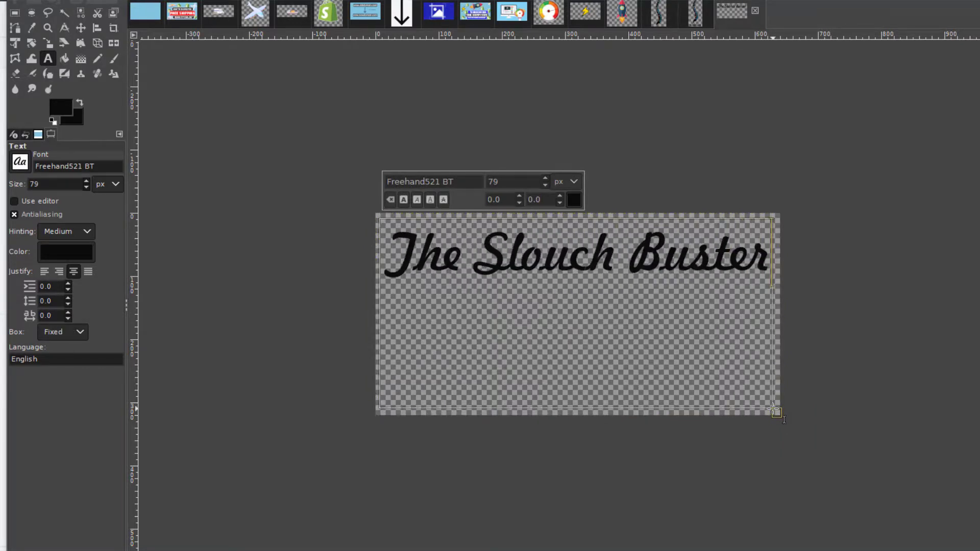
pyautogui.click(771, 493)
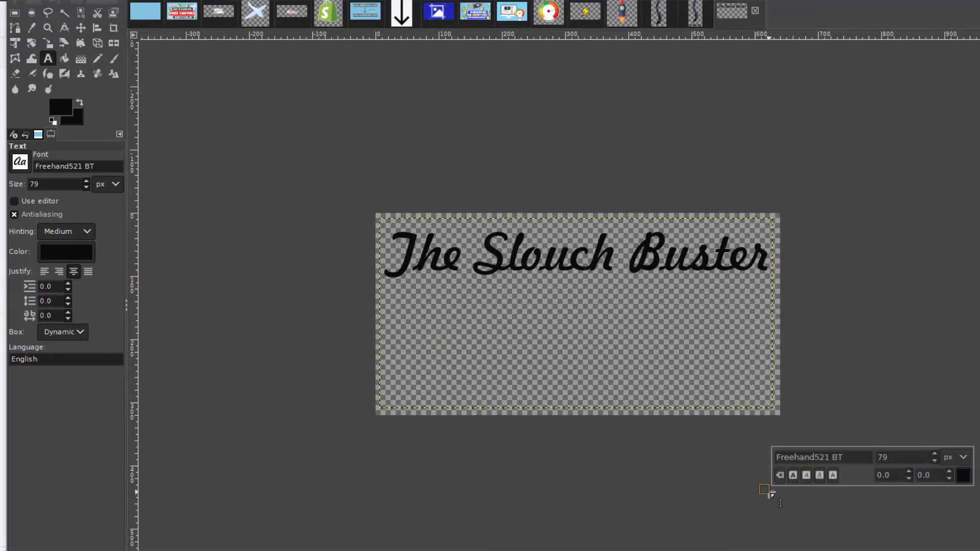
# - Recolor all of the "The Slouch Buster" text to white
pyautogui.rightClick(628, 282)
pyautogui.press('Escape')
pyautogui.press('Escape')
pyautogui.click(756, 260)
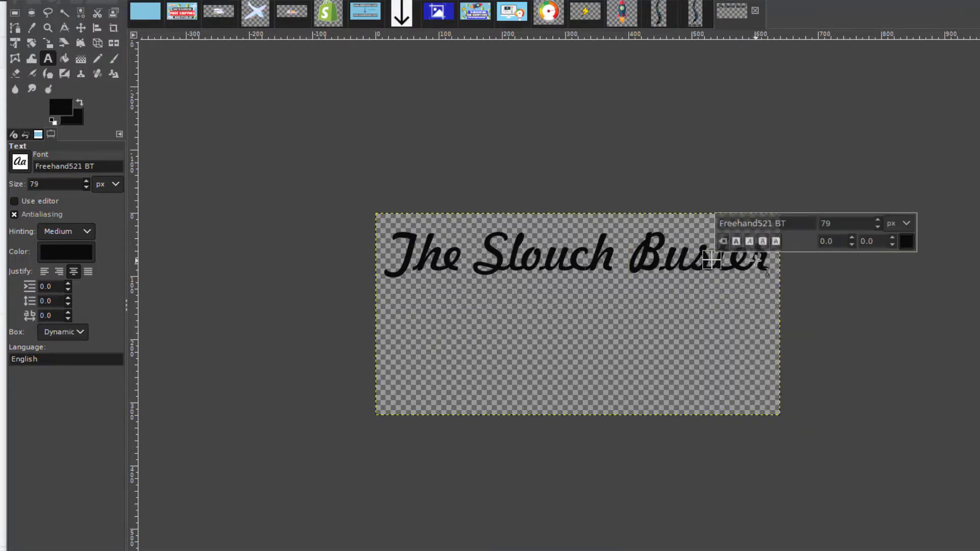
pyautogui.hotkey('ctrl', 'a')
pyautogui.click(573, 199)
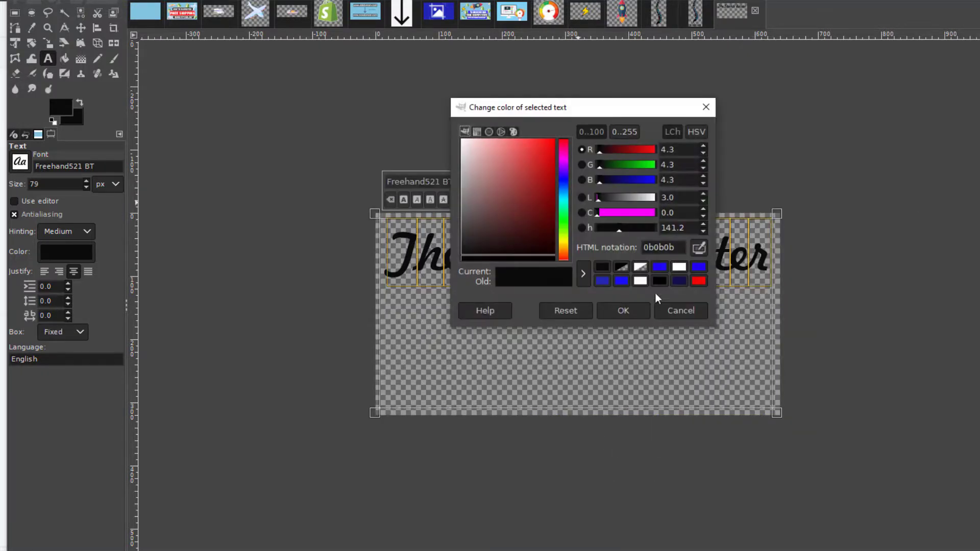
pyautogui.click(640, 281)
pyautogui.click(623, 311)
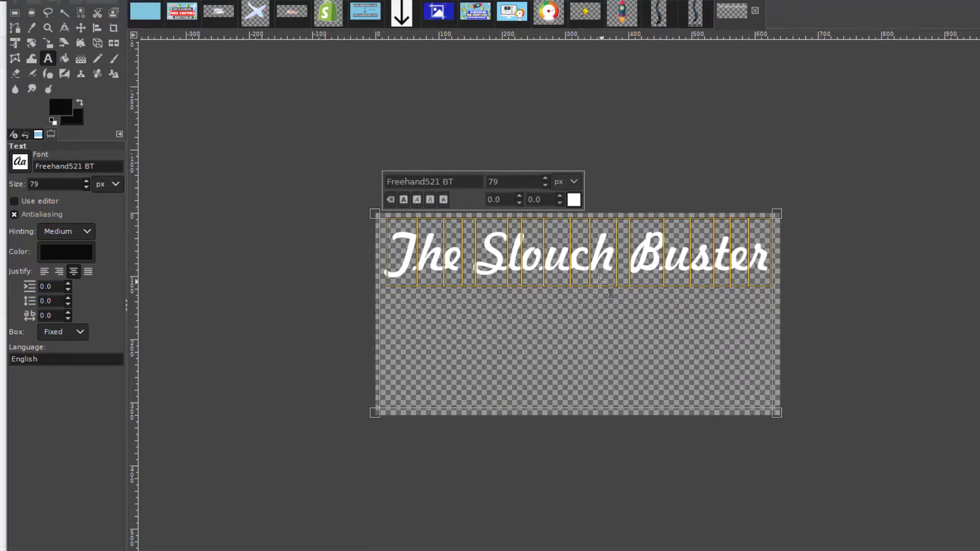
pyautogui.press('Escape')
# - Reduce the image's canvas height to 127 px, keeping its width at 640 px
pyautogui.rightClick(483, 377)
pyautogui.moveTo(511, 454)
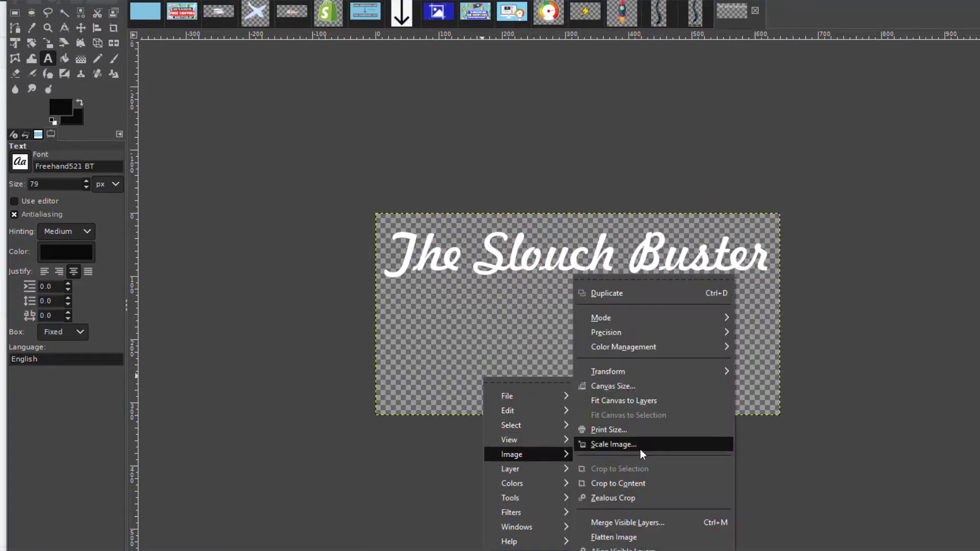
pyautogui.click(613, 386)
pyautogui.click(608, 309)
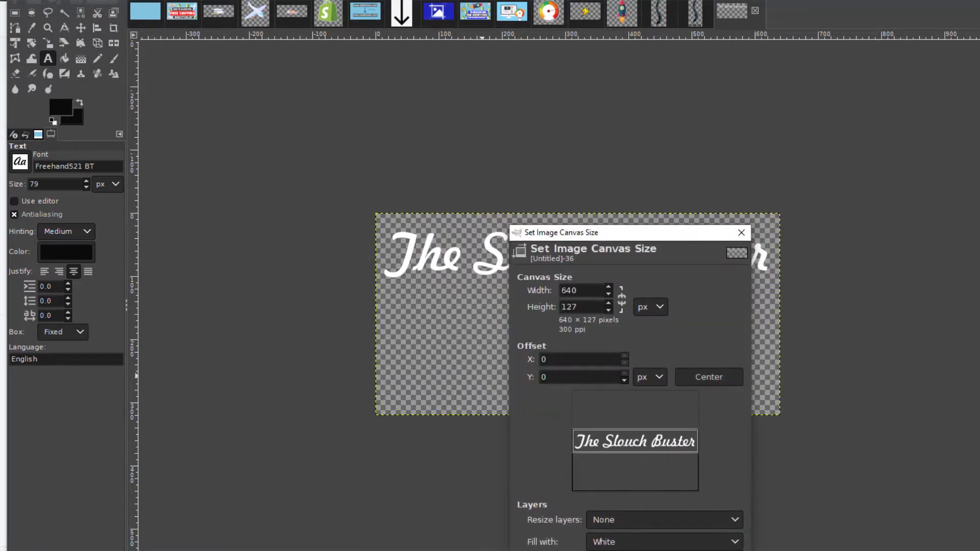
pyautogui.press('Return')
# - Export the white logo as wlogo.png in the Logo folder, and export the black-text version as a separate PNG
pyautogui.click(62, 173)
pyautogui.write('wlogo')
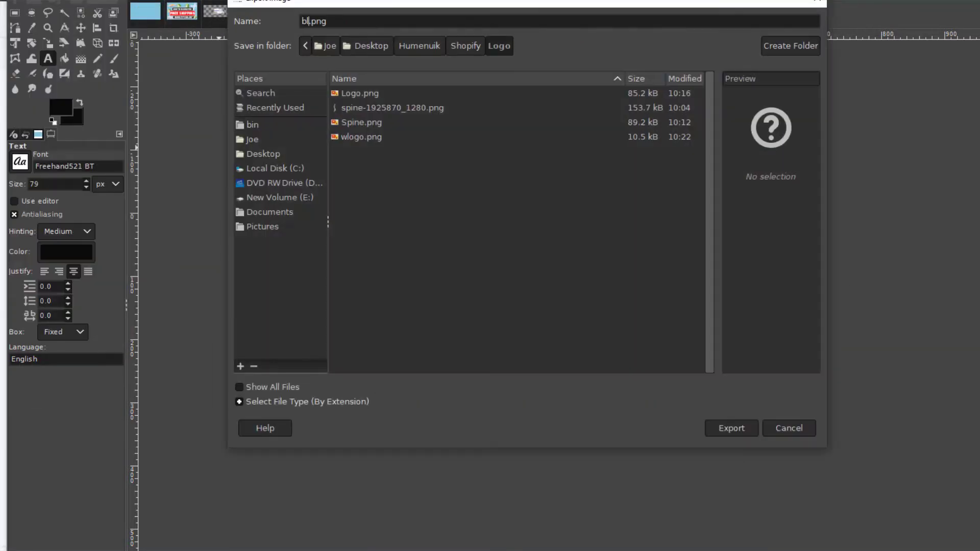
pyautogui.click(729, 426)
pyautogui.click(621, 419)
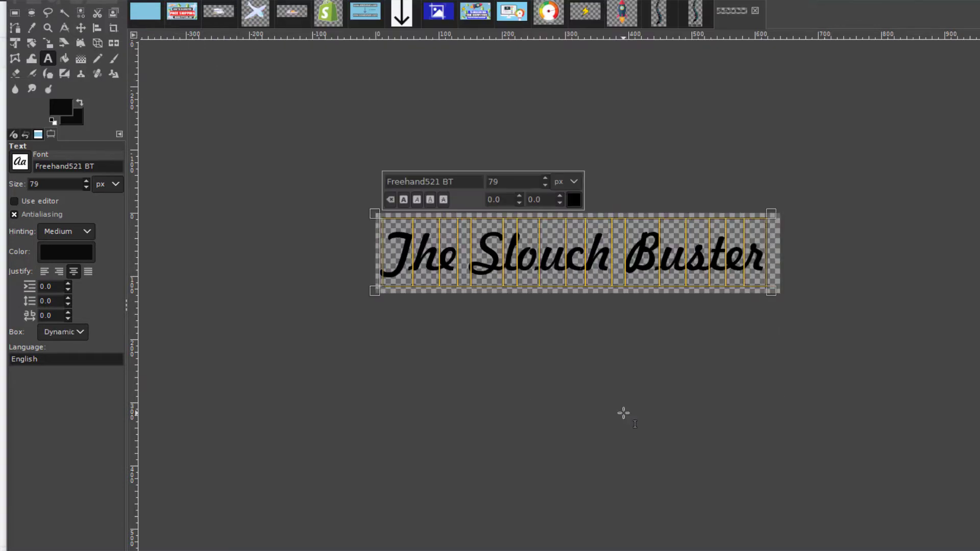
pyautogui.click(621, 412)
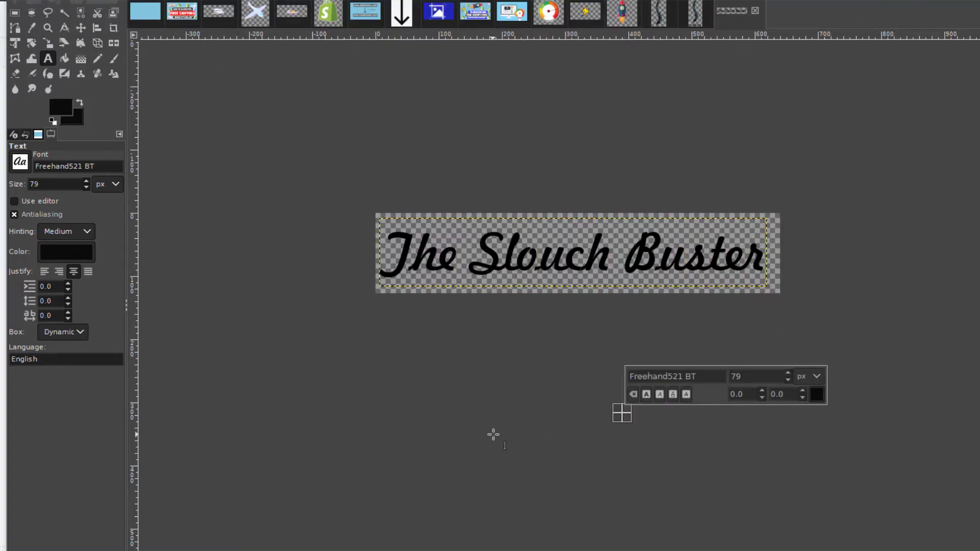
pyautogui.click(493, 434)
pyautogui.click(400, 432)
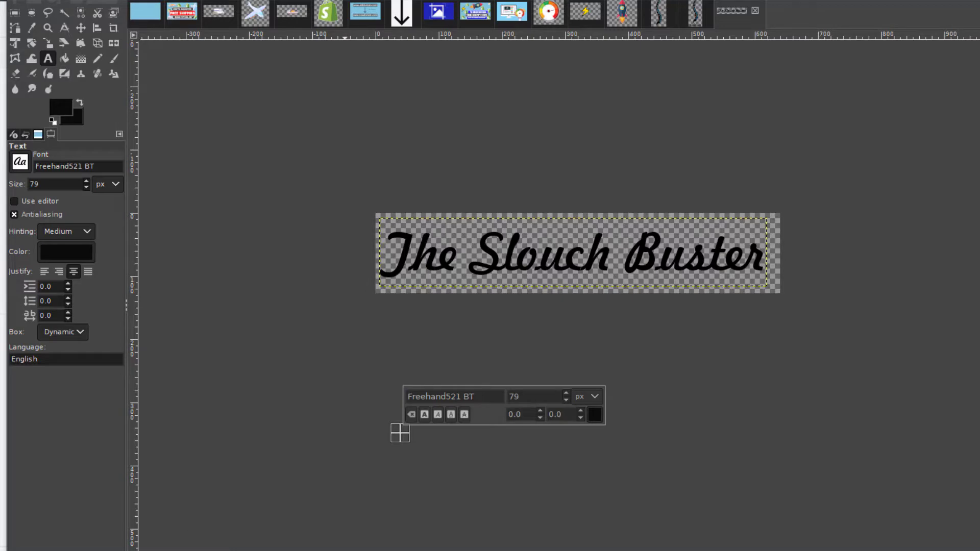
pyautogui.moveTo(345, 547)
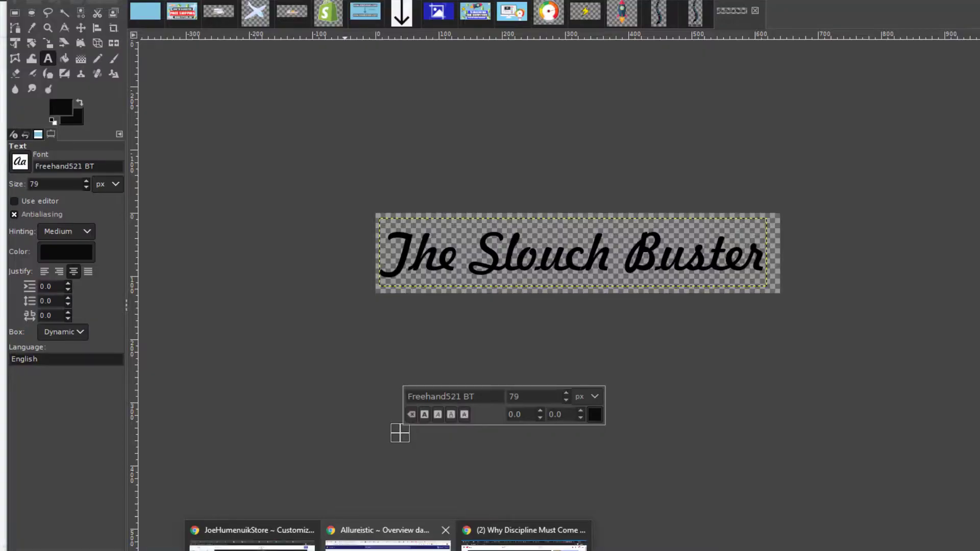